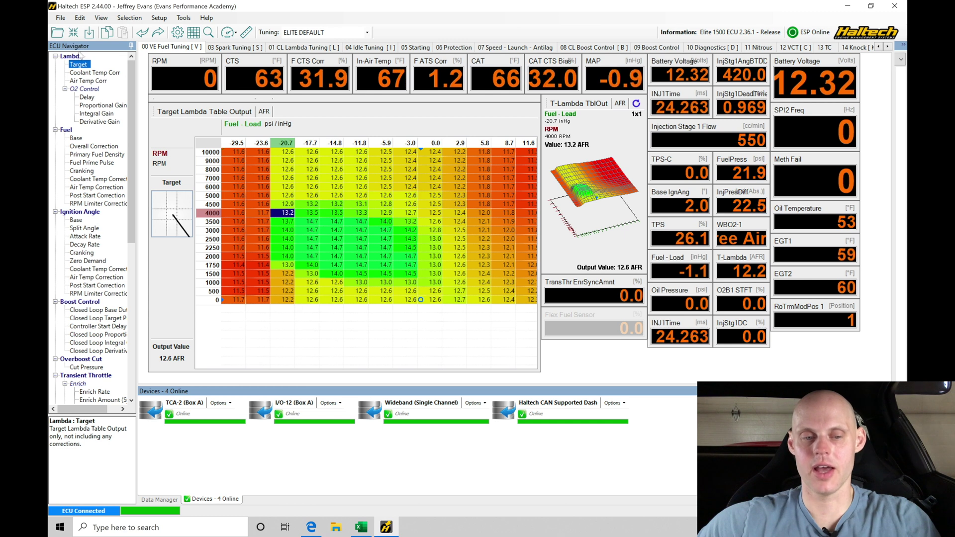
Open the Target Lambda table's axis setup and move and widen it to show more breakpoints.
left_click_drag(131, 125, 132, 274)
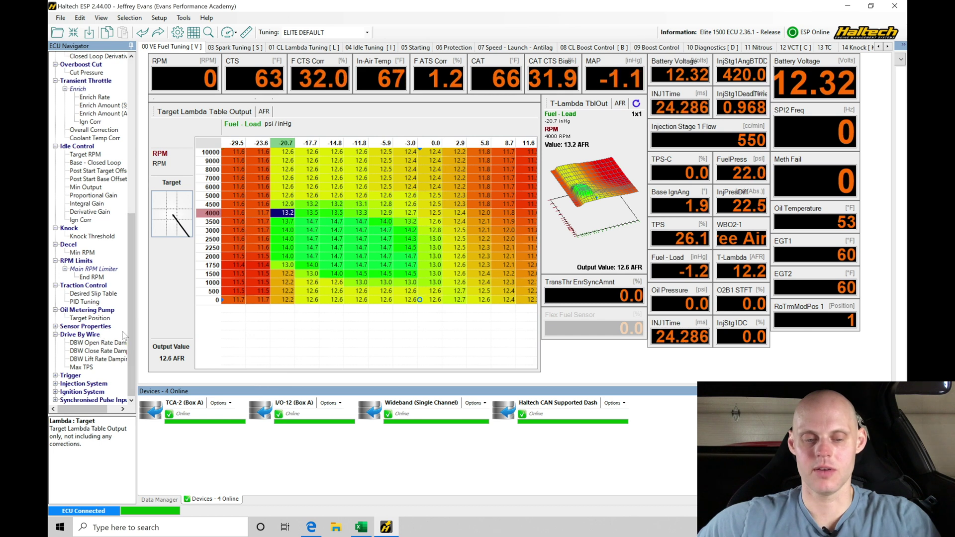
scroll(119, 227, "up", 8)
scroll(110, 164, "up", 4)
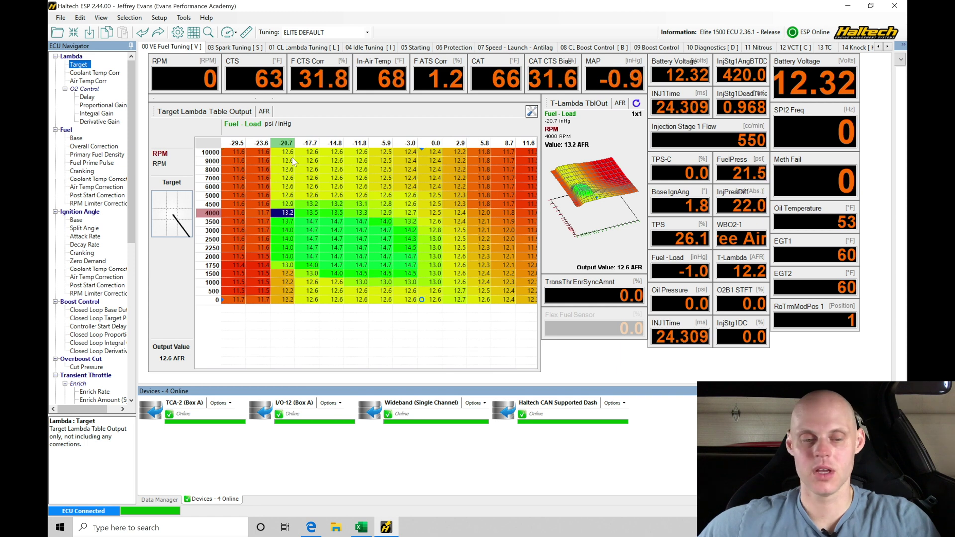
left_click(78, 64)
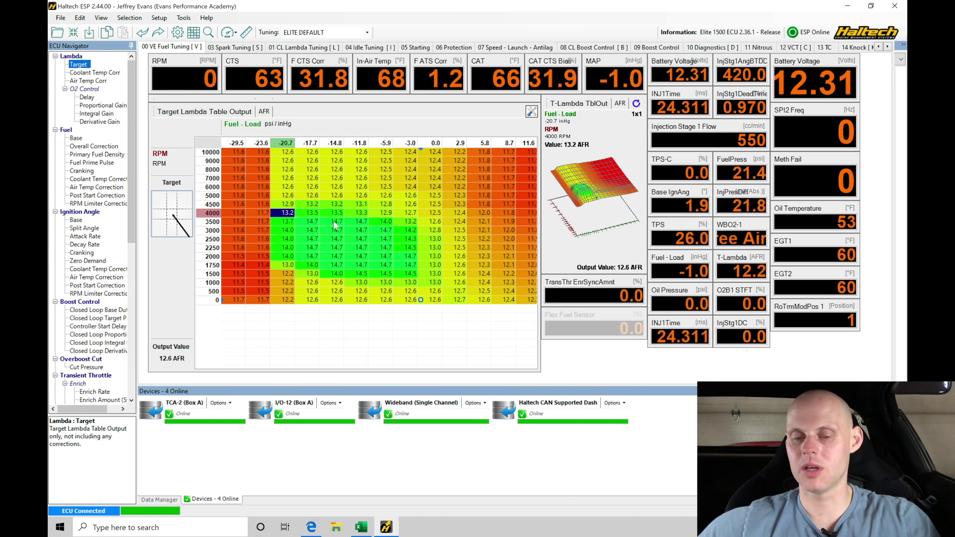
left_click(194, 33)
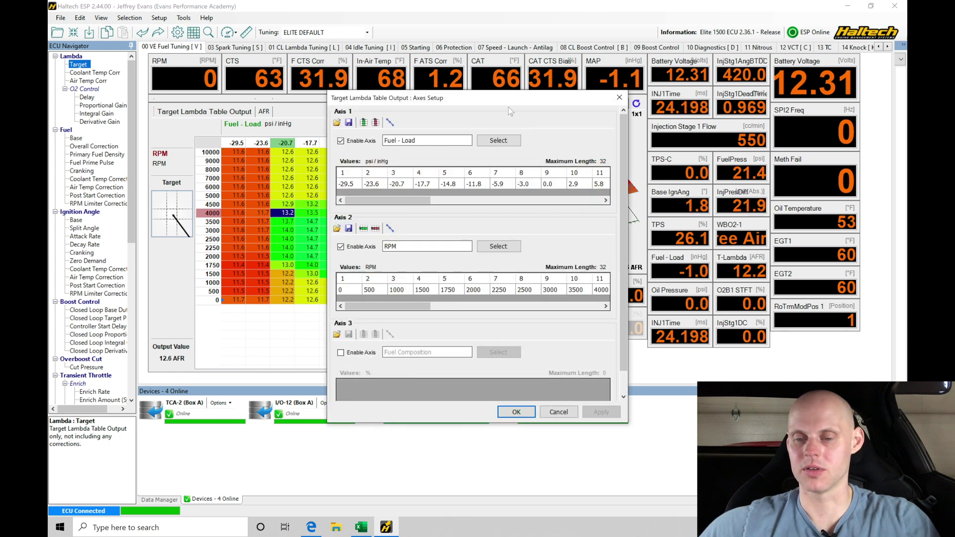
left_click_drag(519, 103, 350, 105)
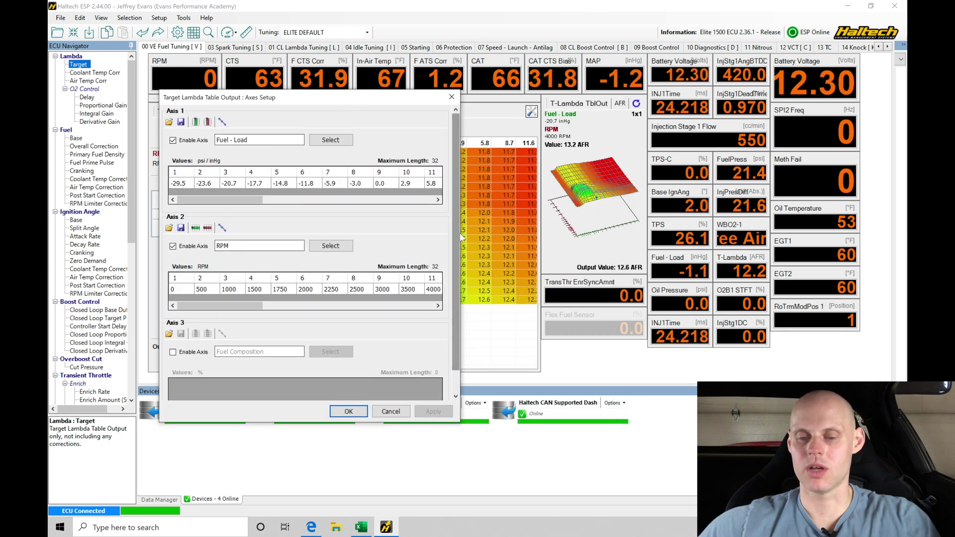
left_click_drag(459, 224, 710, 224)
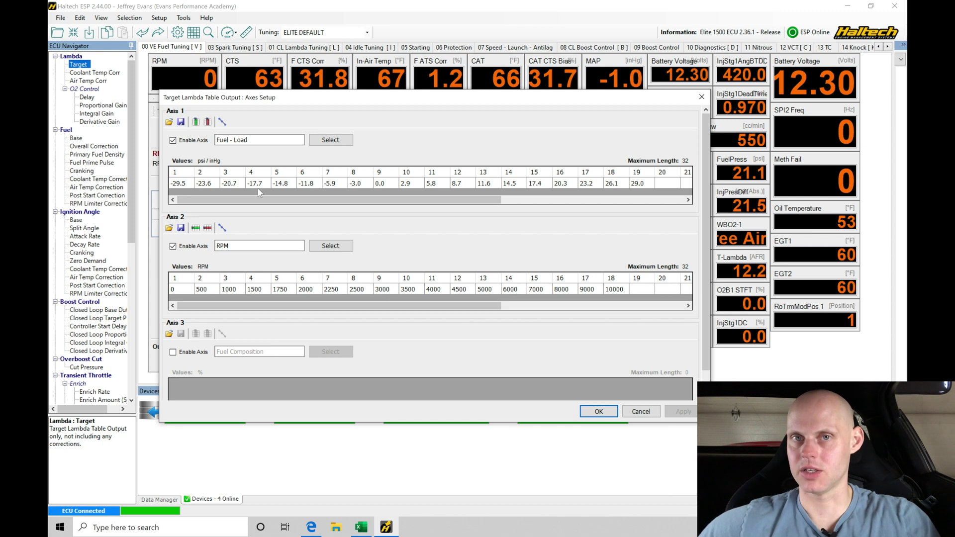
Delete the -29.5 and -23.6 load breakpoints so the load axis starts at -20.7.
left_click(182, 184)
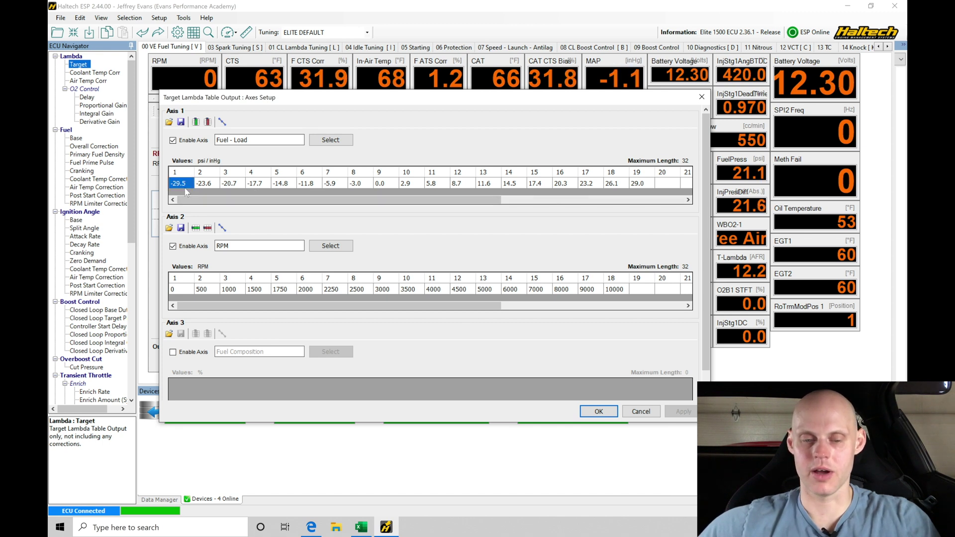
left_click(208, 122)
left_click(208, 122)
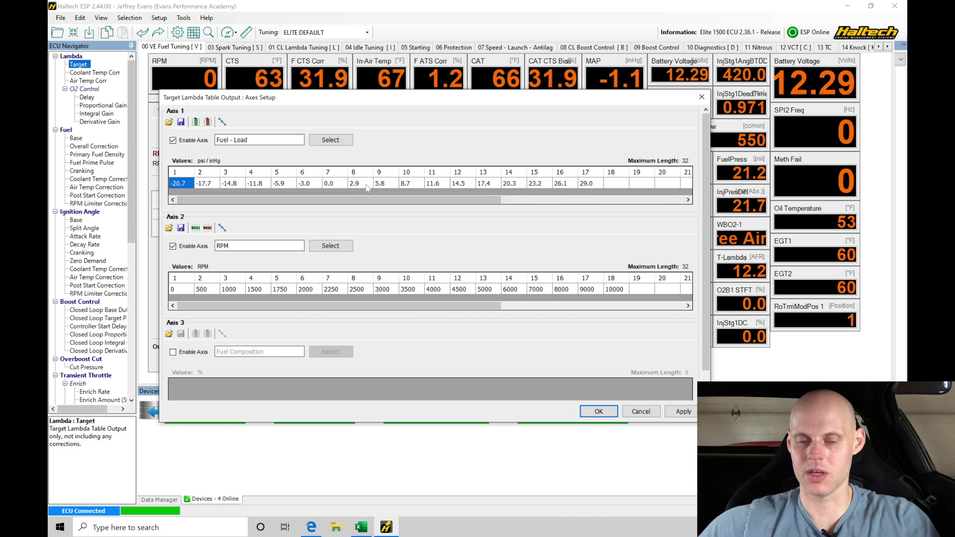
left_click_drag(353, 183, 583, 183)
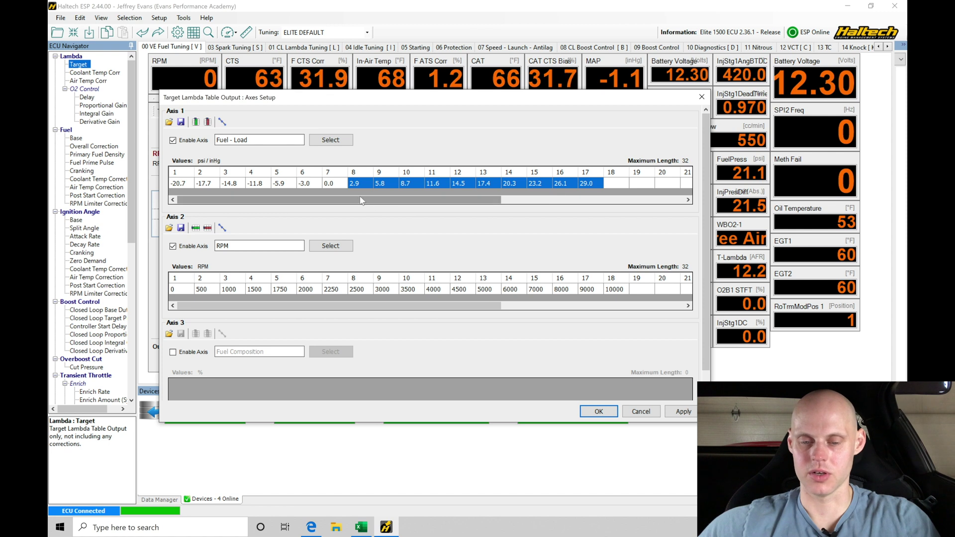
Change the 2.9 load breakpoint to 3.0 and remove the following 8.7 breakpoint.
left_click(362, 184)
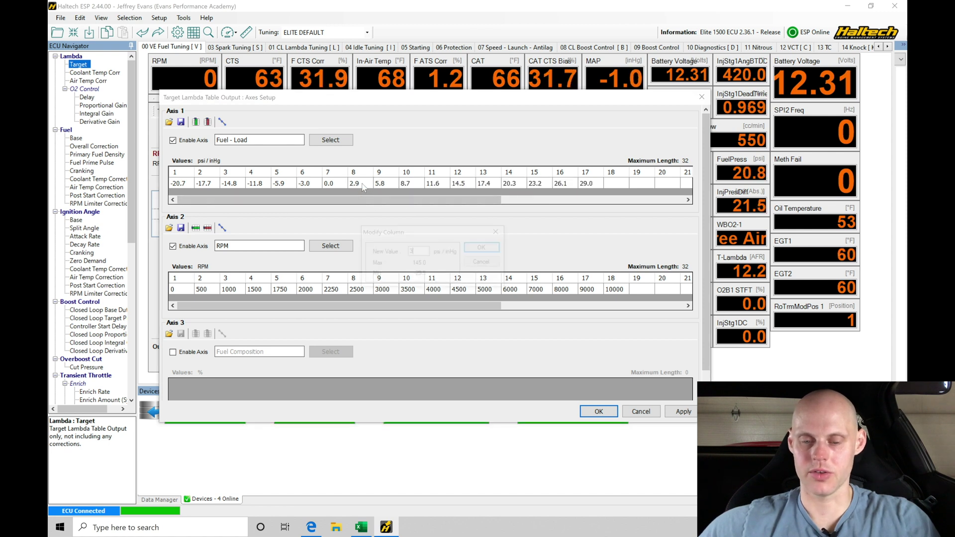
type("3")
left_click(382, 186)
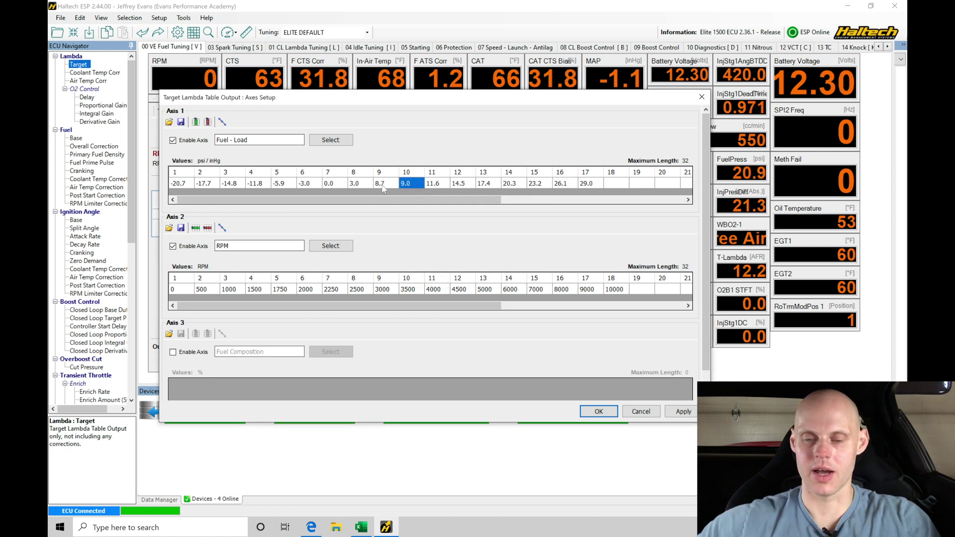
type("8.7")
left_click(382, 185)
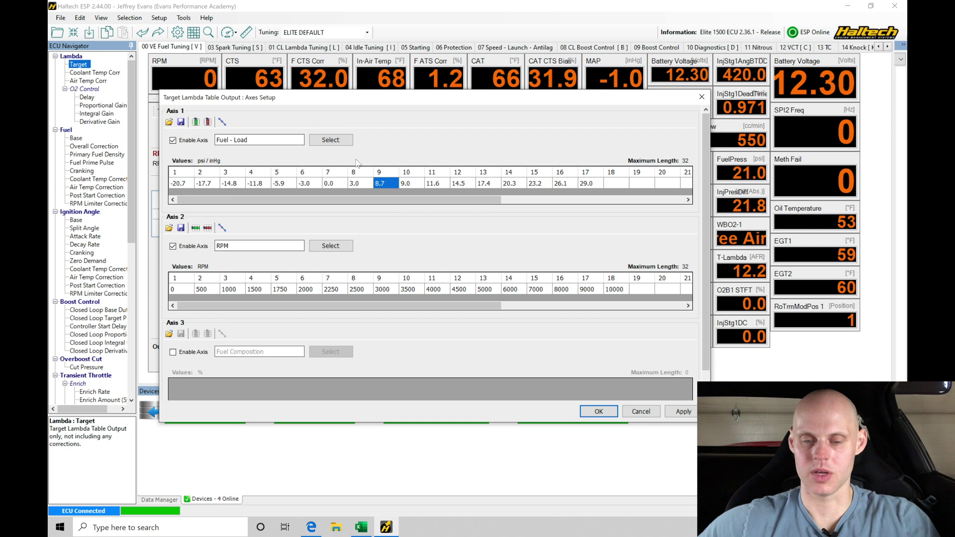
left_click(208, 124)
Change 11.6 to 15 and 17.4 to 20, deleting the 14.5 and 20.3 breakpoints.
left_click(408, 185)
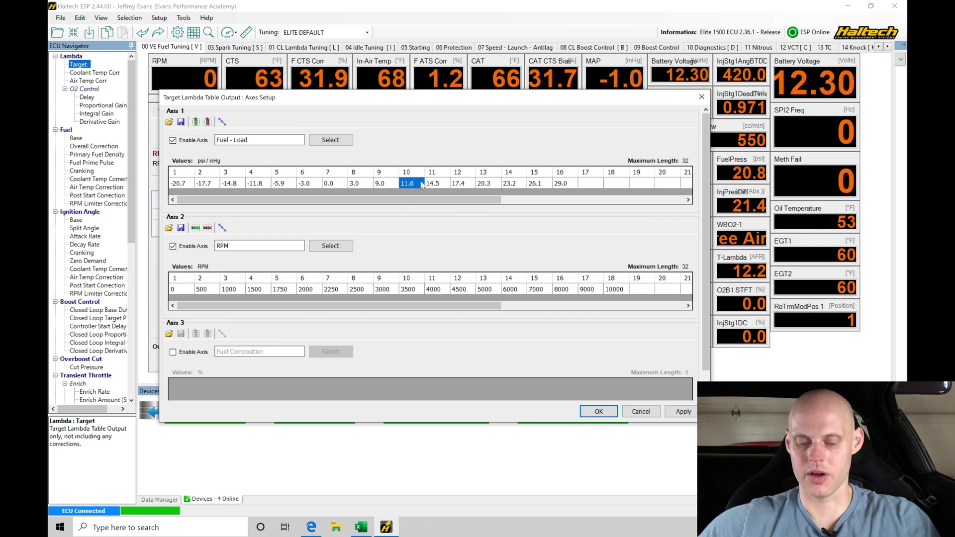
type("15")
key("Return")
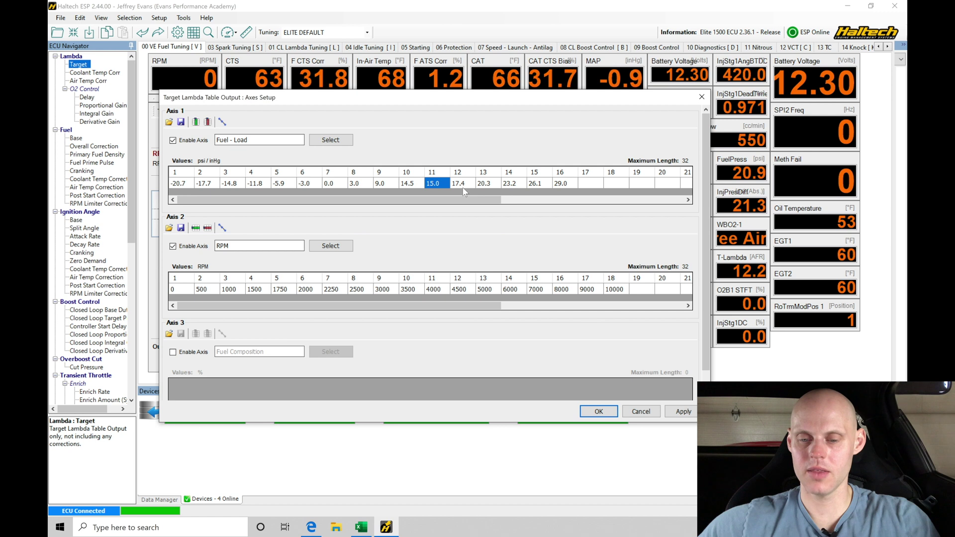
key("Left")
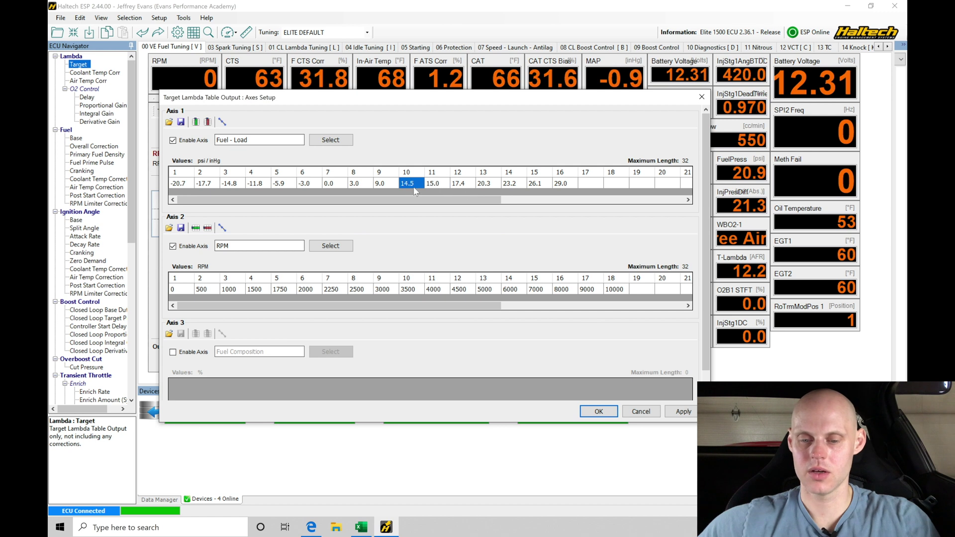
left_click(208, 122)
left_click(441, 183)
type("20")
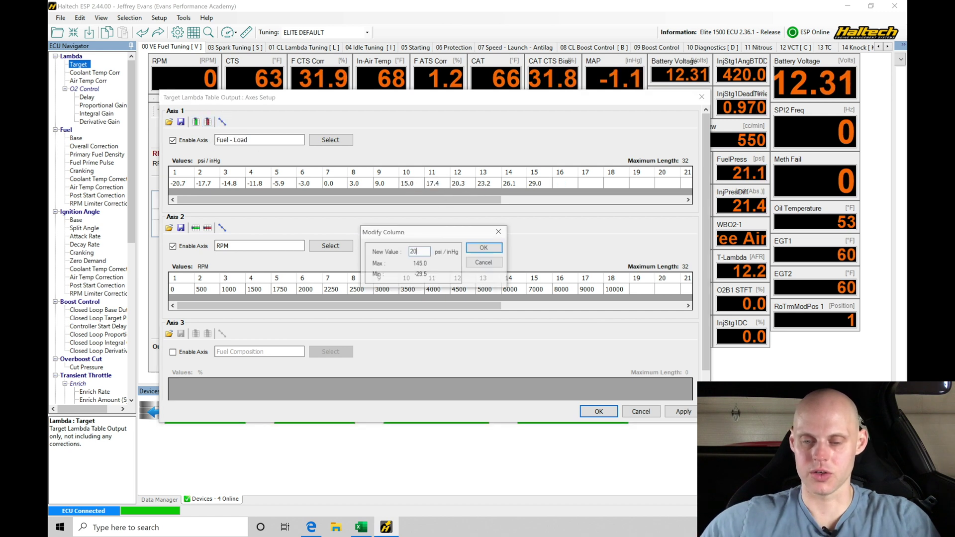
key("Return")
left_click(454, 184)
key("Delete")
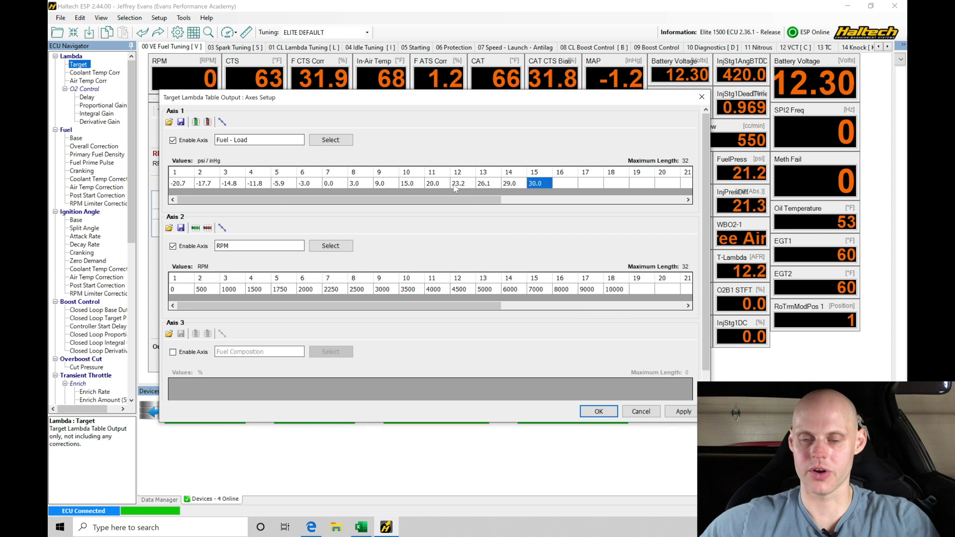
Delete the 23.2, 26.1, 29.0 and 30.0 load breakpoints and insert a new column after 20.0.
left_click_drag(470, 184, 516, 188)
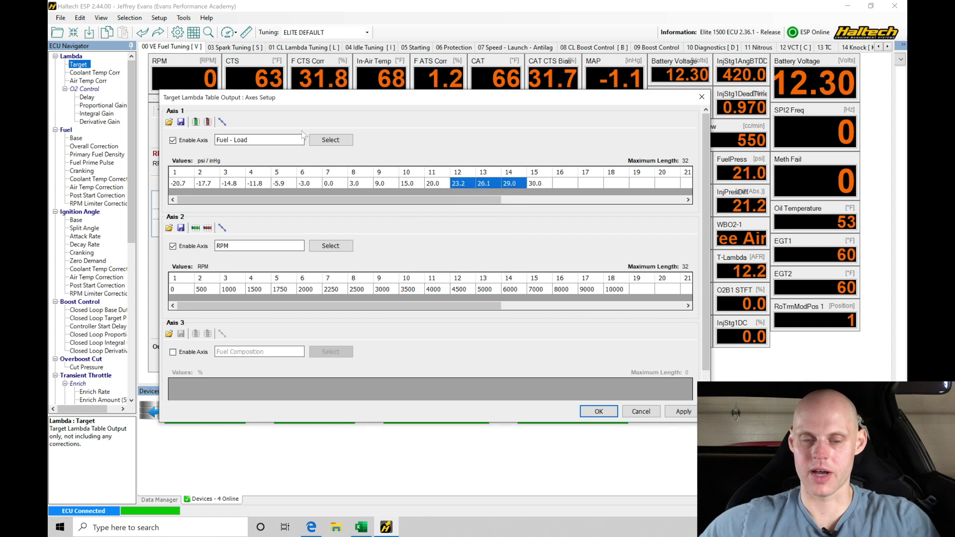
left_click(207, 122)
left_click(208, 121)
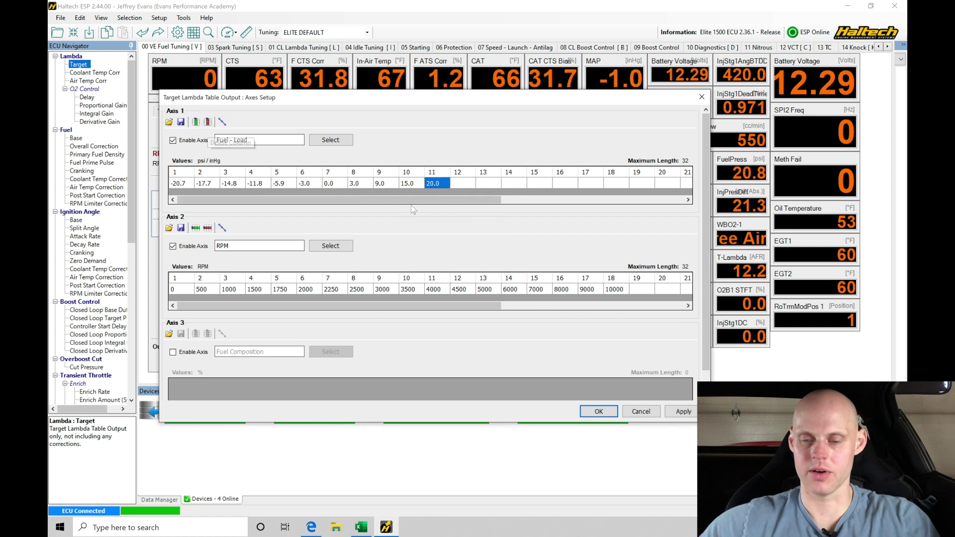
left_click(459, 184)
key("Insert")
Enter 28 as the new top load breakpoint after 20.0.
type("28")
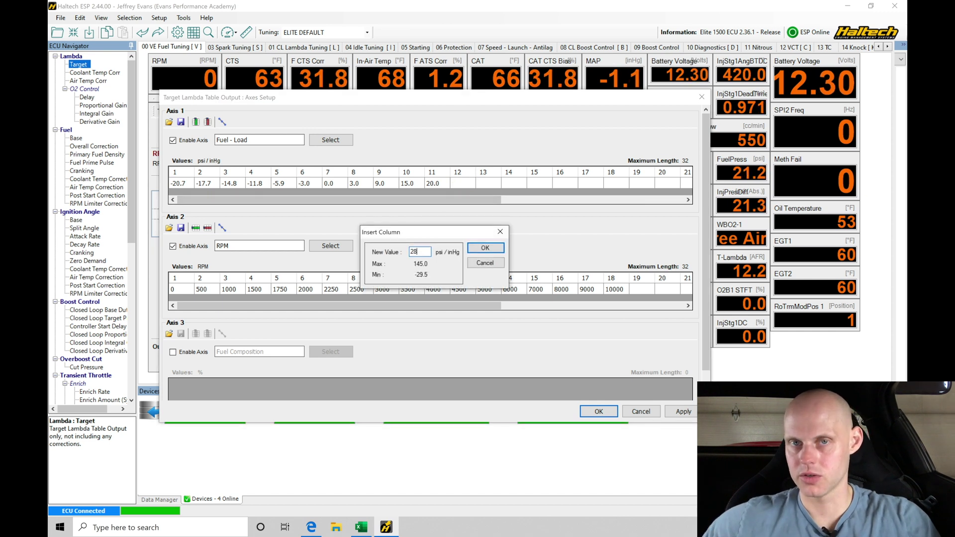
key("Return")
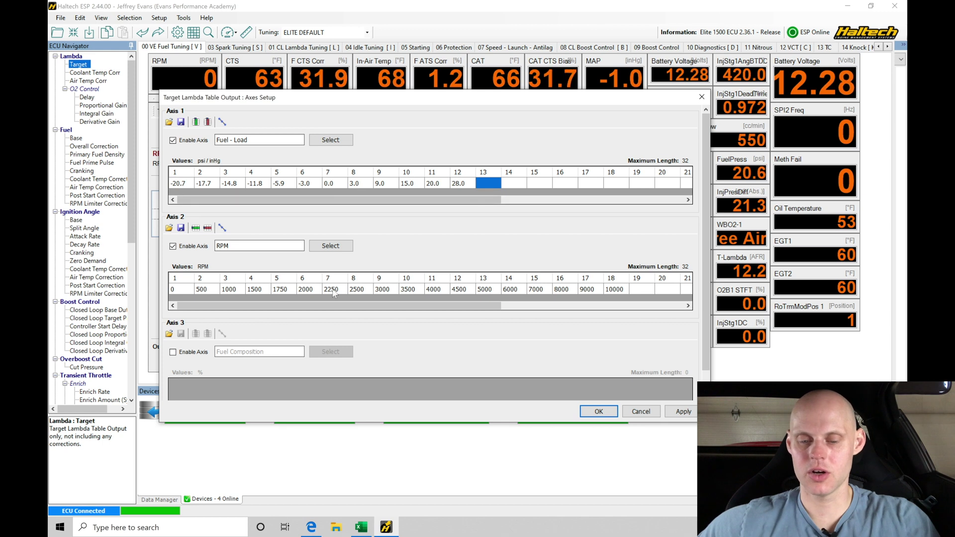
Remove the 10000, 1750 and 2250 RPM breakpoints and apply the axis changes.
left_click(620, 291)
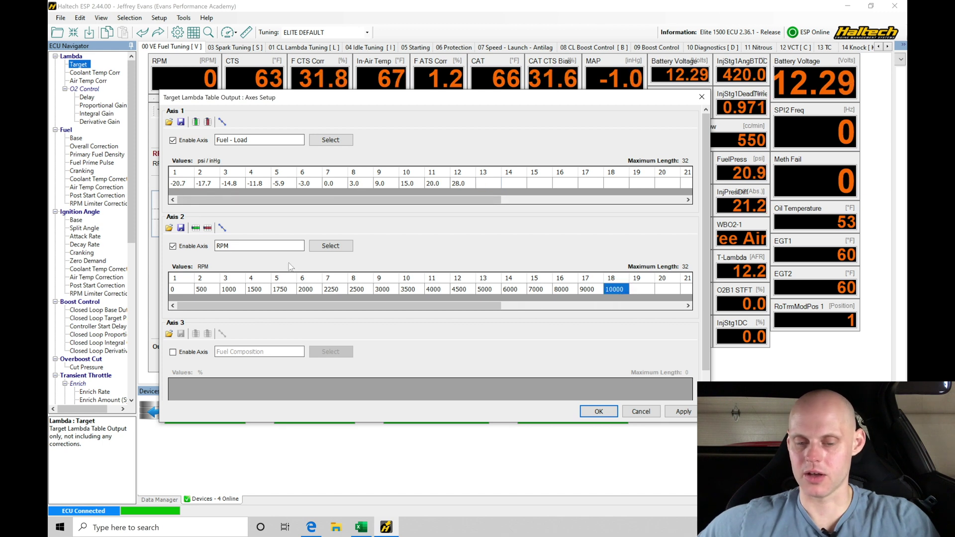
left_click(208, 227)
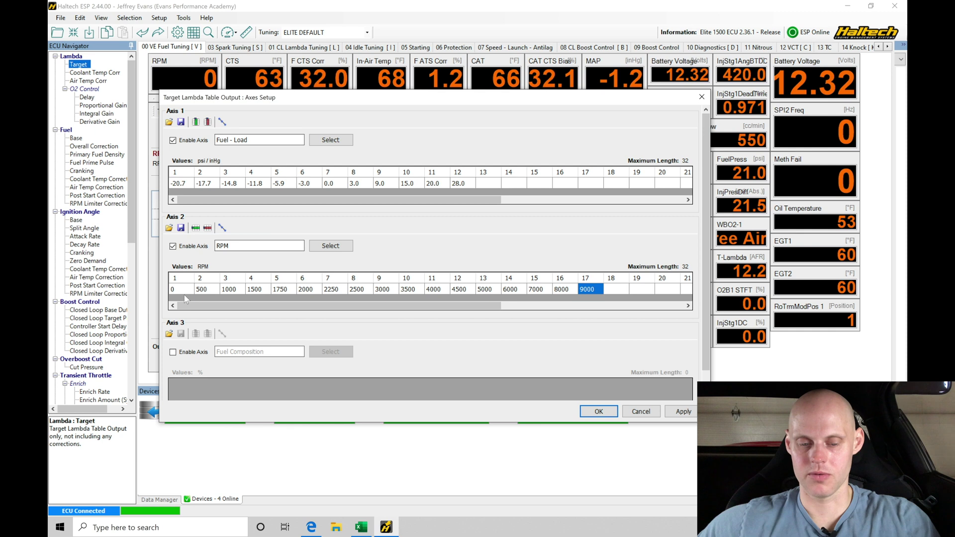
left_click(277, 289)
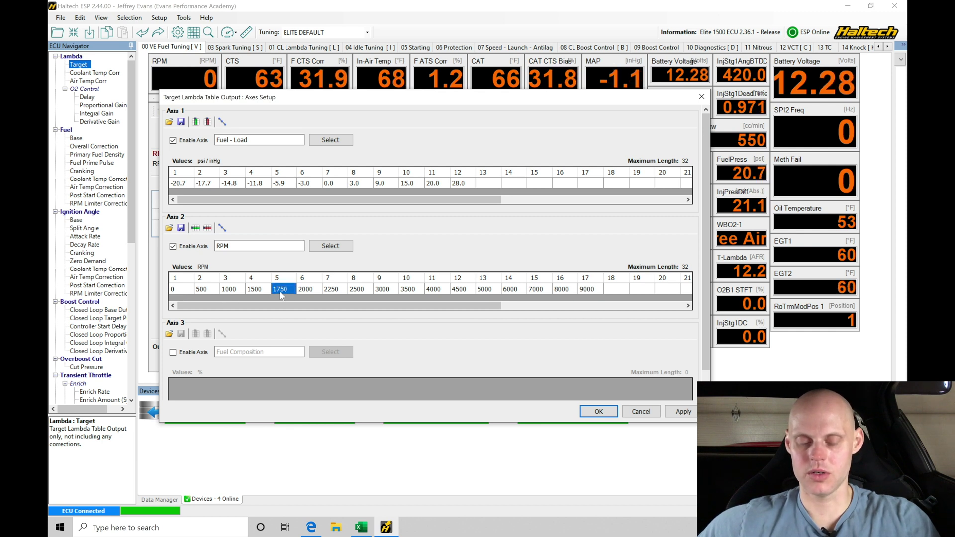
left_click(207, 227)
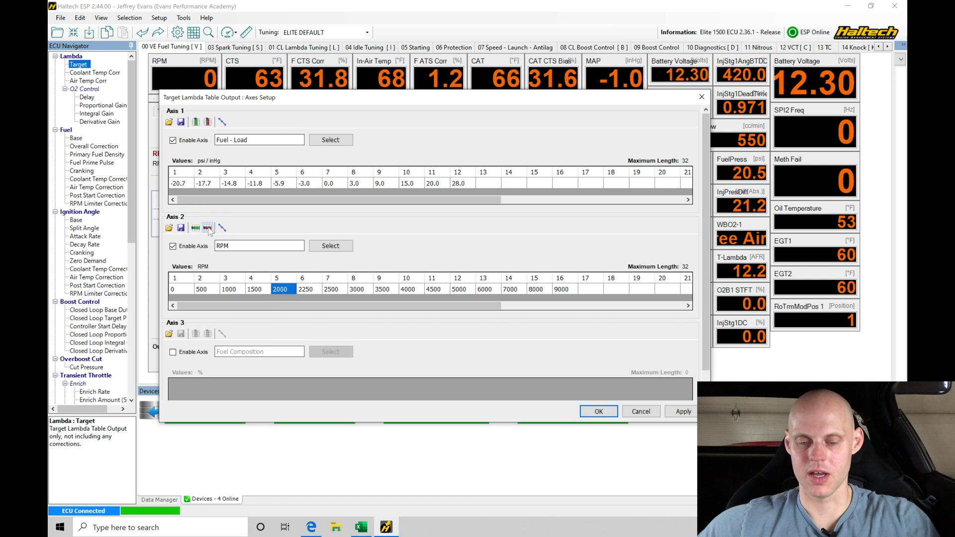
left_click(314, 289)
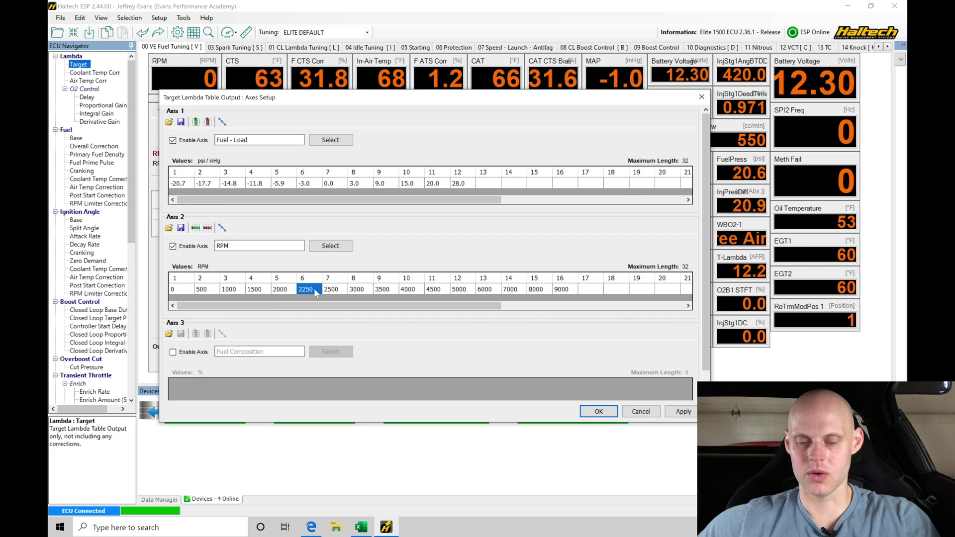
left_click(208, 228)
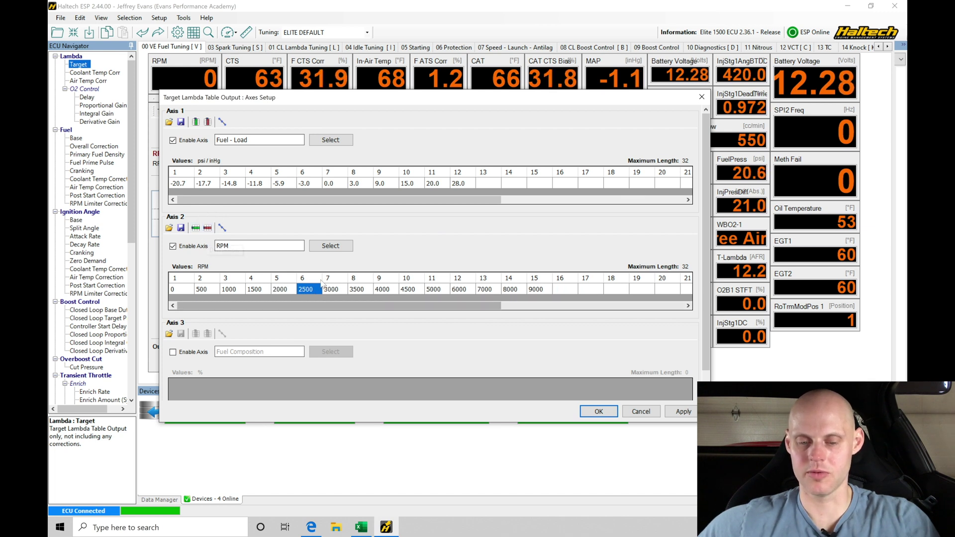
left_click(681, 418)
Confirm the revised axes with OK to close the Axes Setup dialog.
left_click(599, 412)
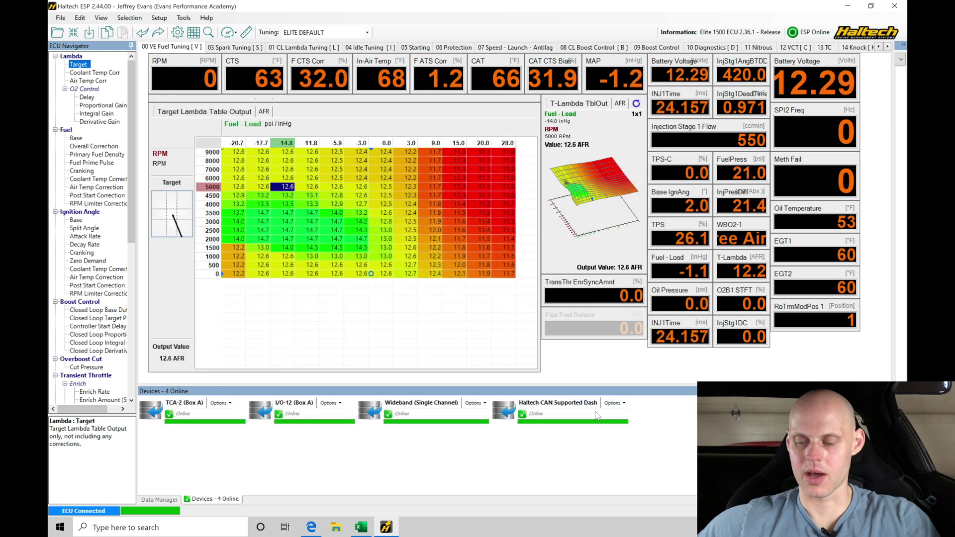